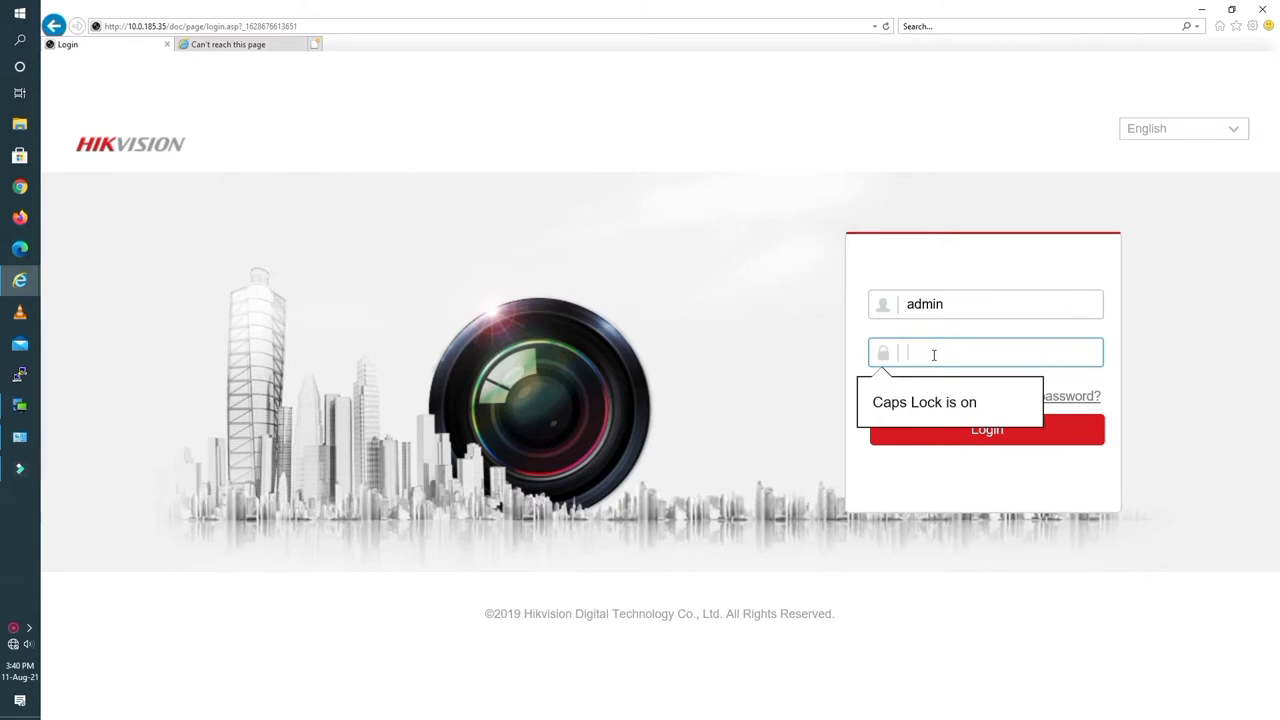
Turn off Caps Lock, enter the admin account password, and log in to the recorder.
key("BackSpace")
key("Caps_Lock")
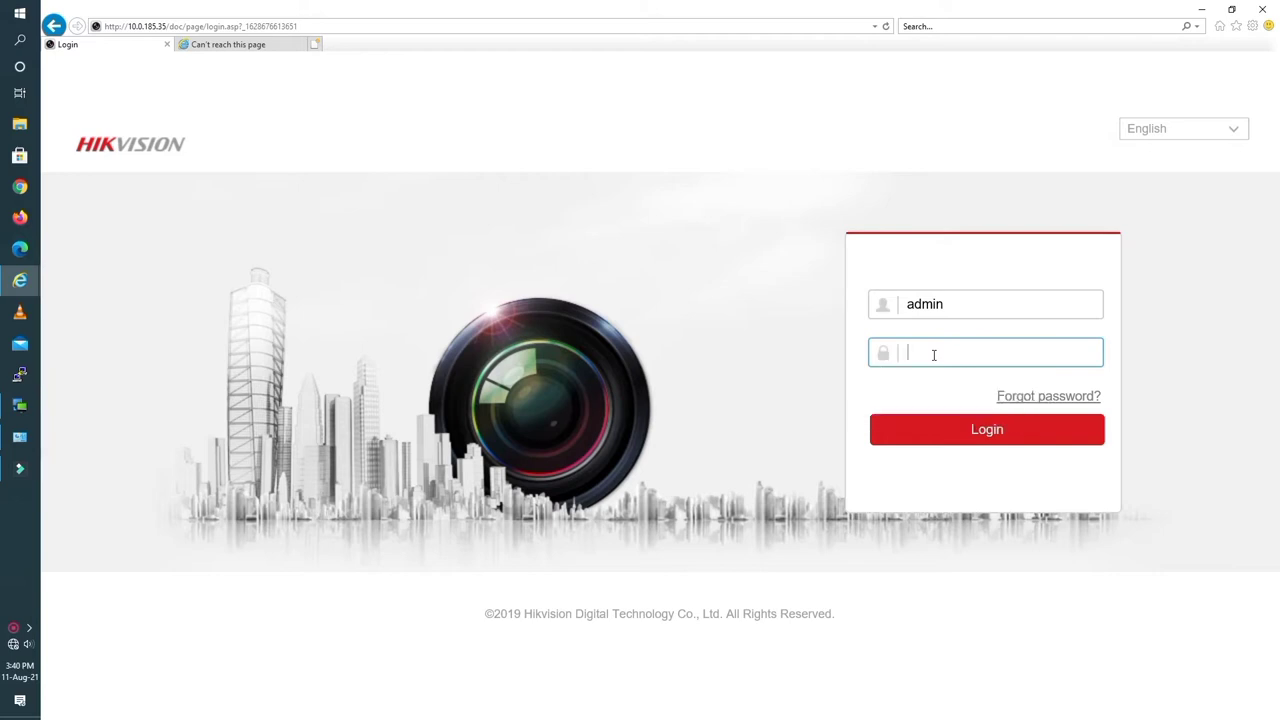
left_click(1005, 431)
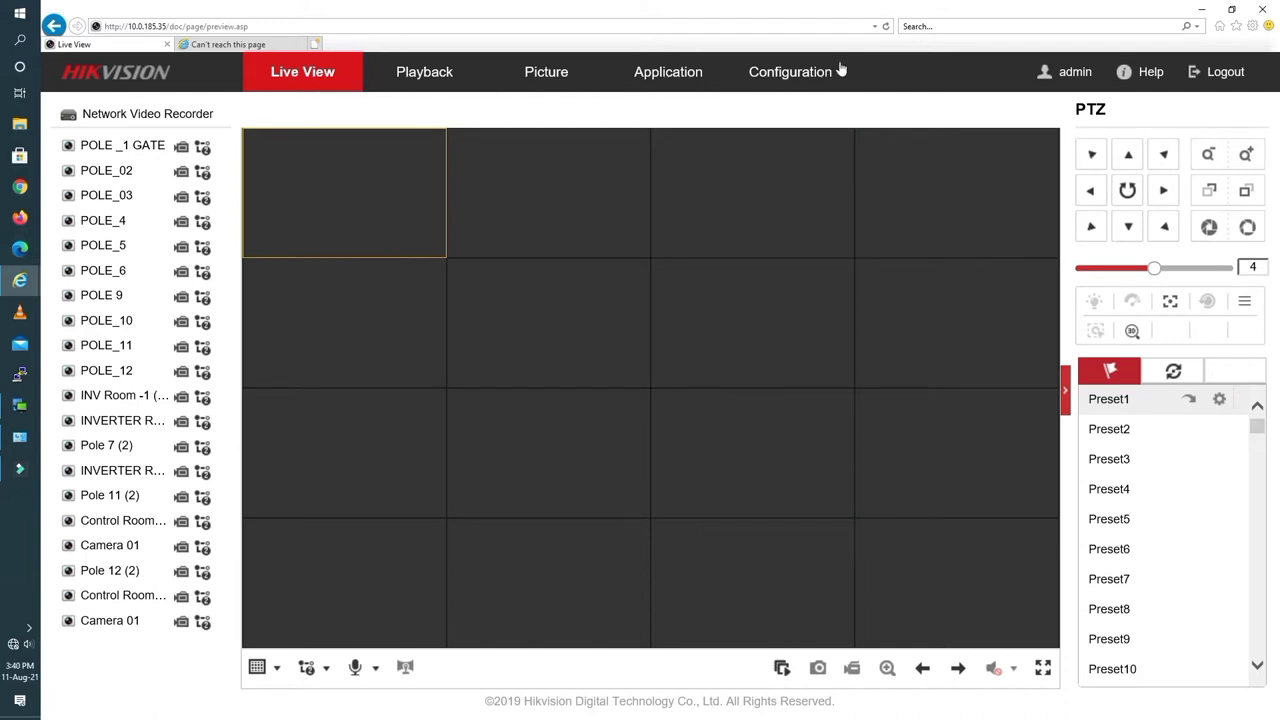
Go to Configuration to view the DS-9632NI-I8 recorder's basic system information.
left_click(773, 78)
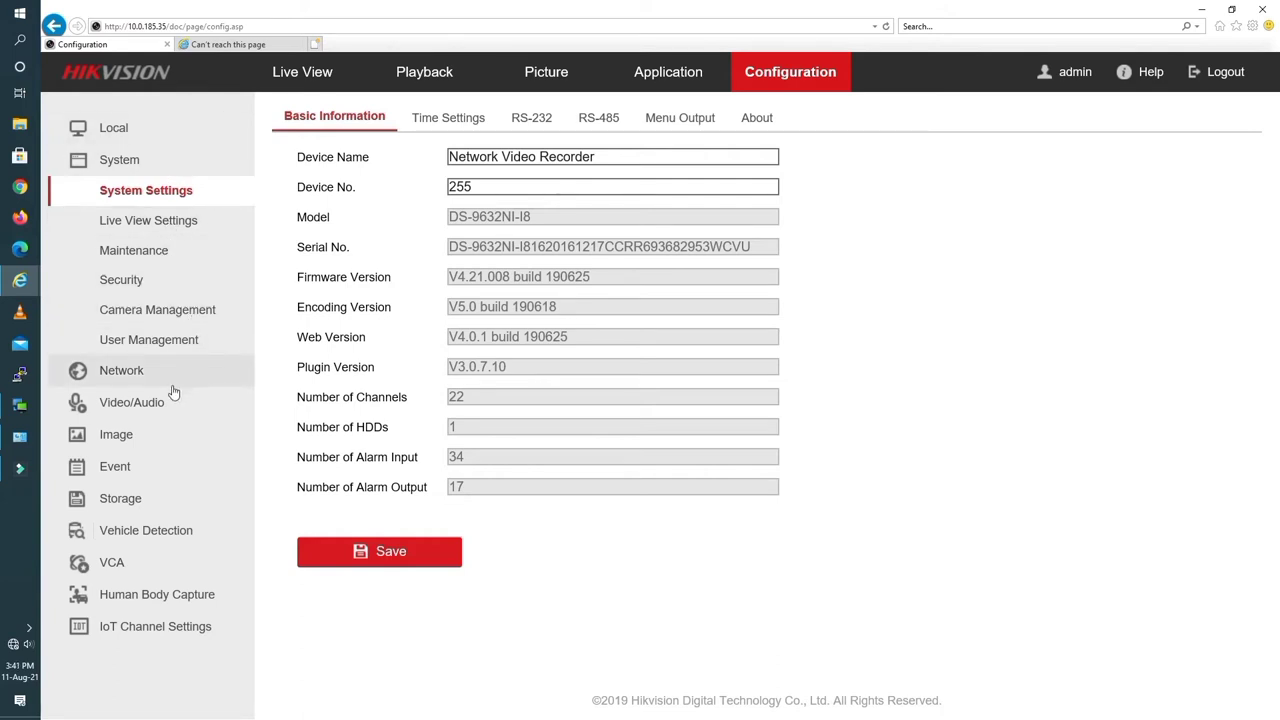
Open VCA > Face Capture, which shows [D1] POLE _1 GATE as unsupported.
left_click(108, 568)
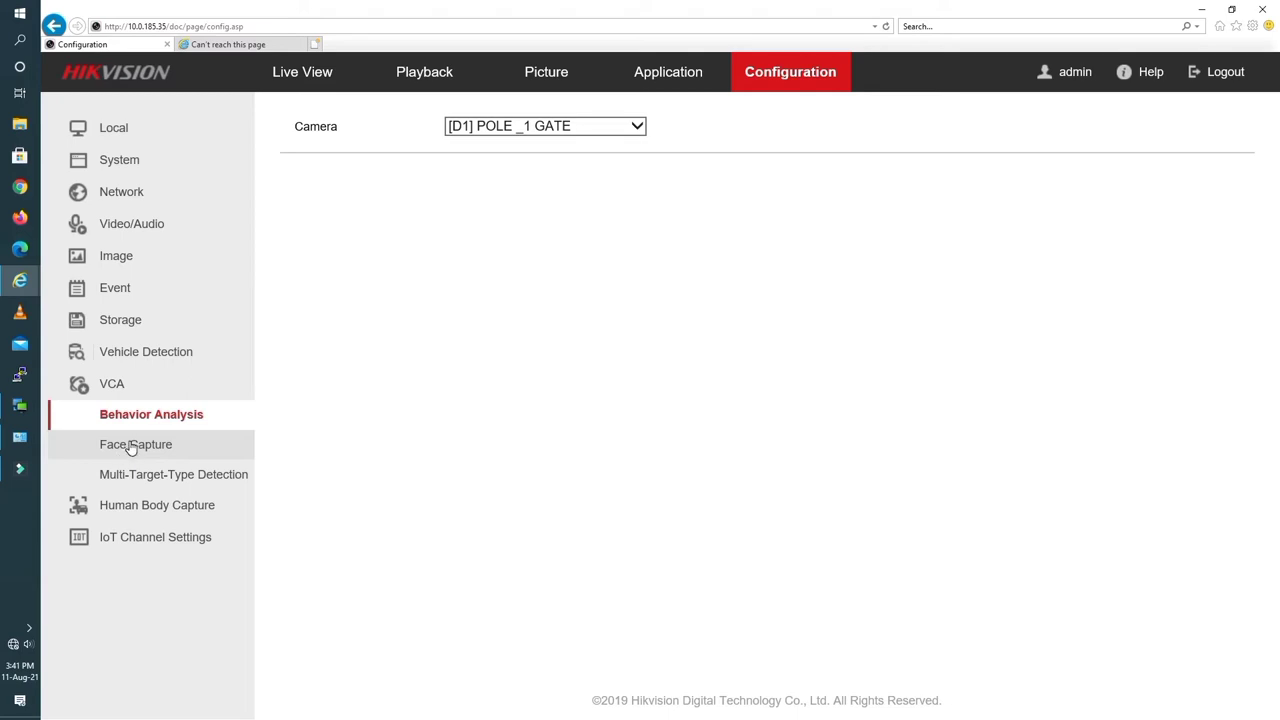
left_click(131, 448)
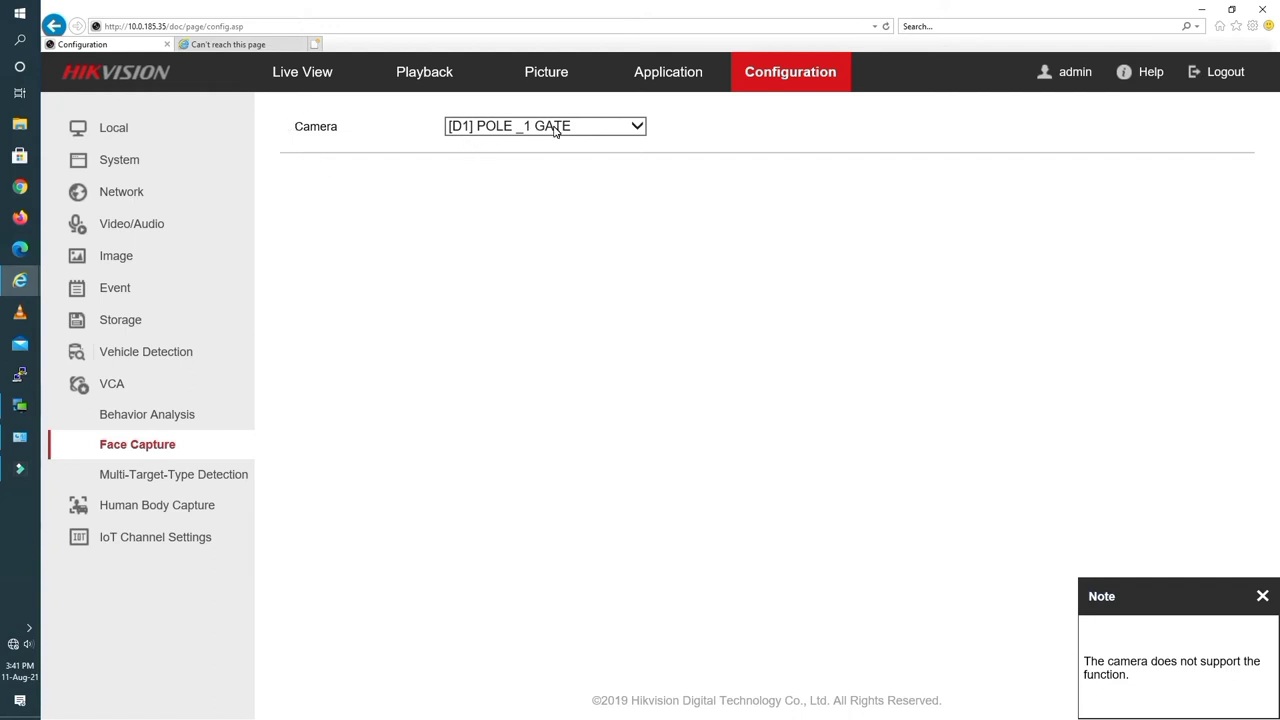
Switch the Face Capture camera from POLE_02 to [D3] POLE_03.
left_click(584, 131)
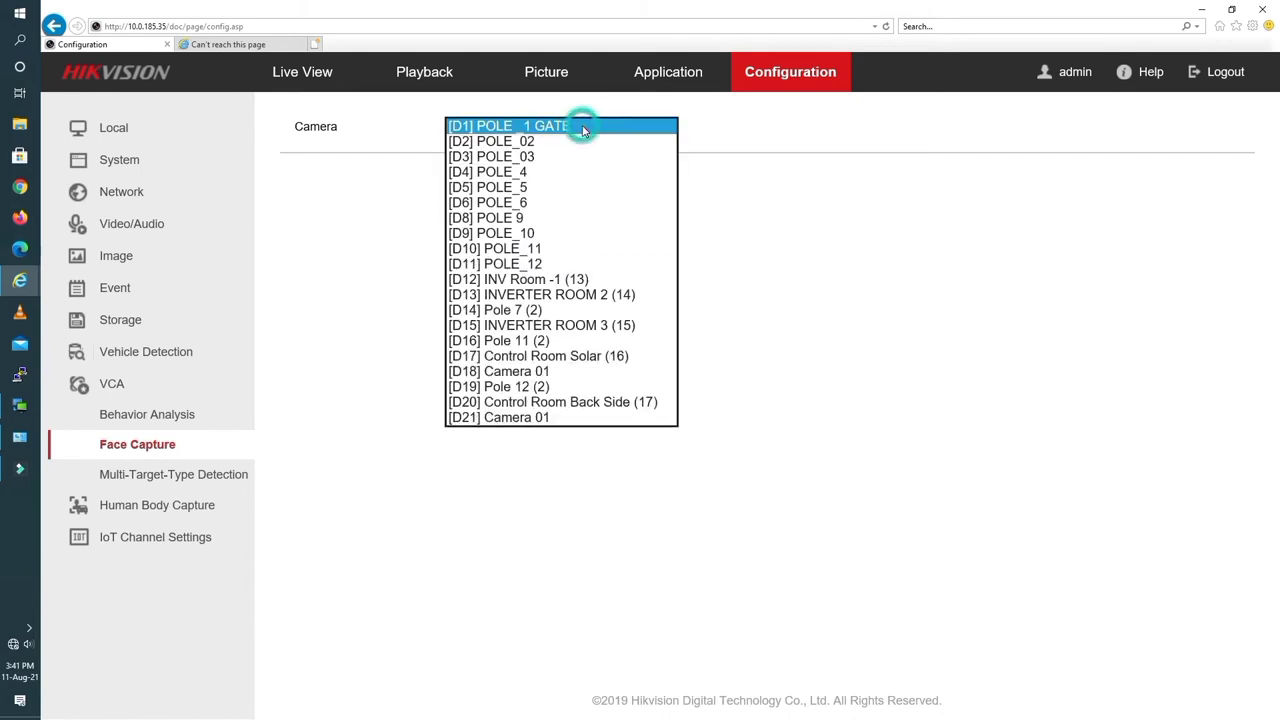
left_click(521, 145)
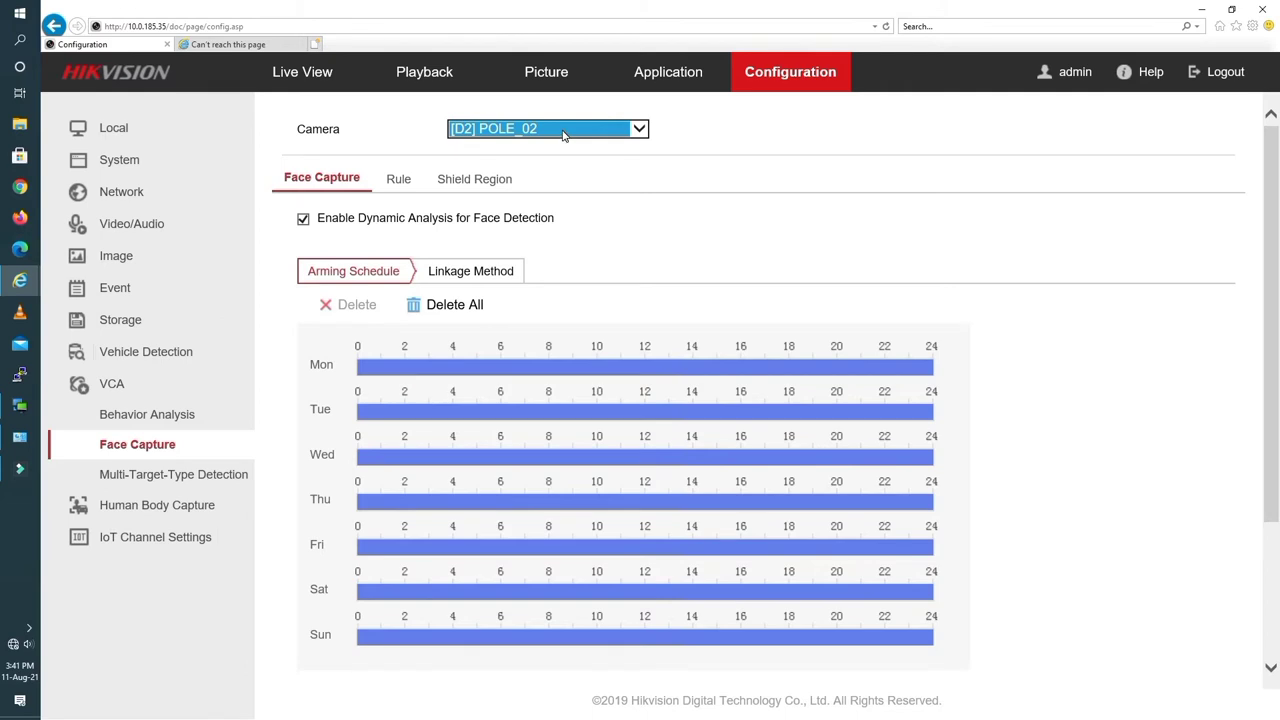
left_click(305, 208)
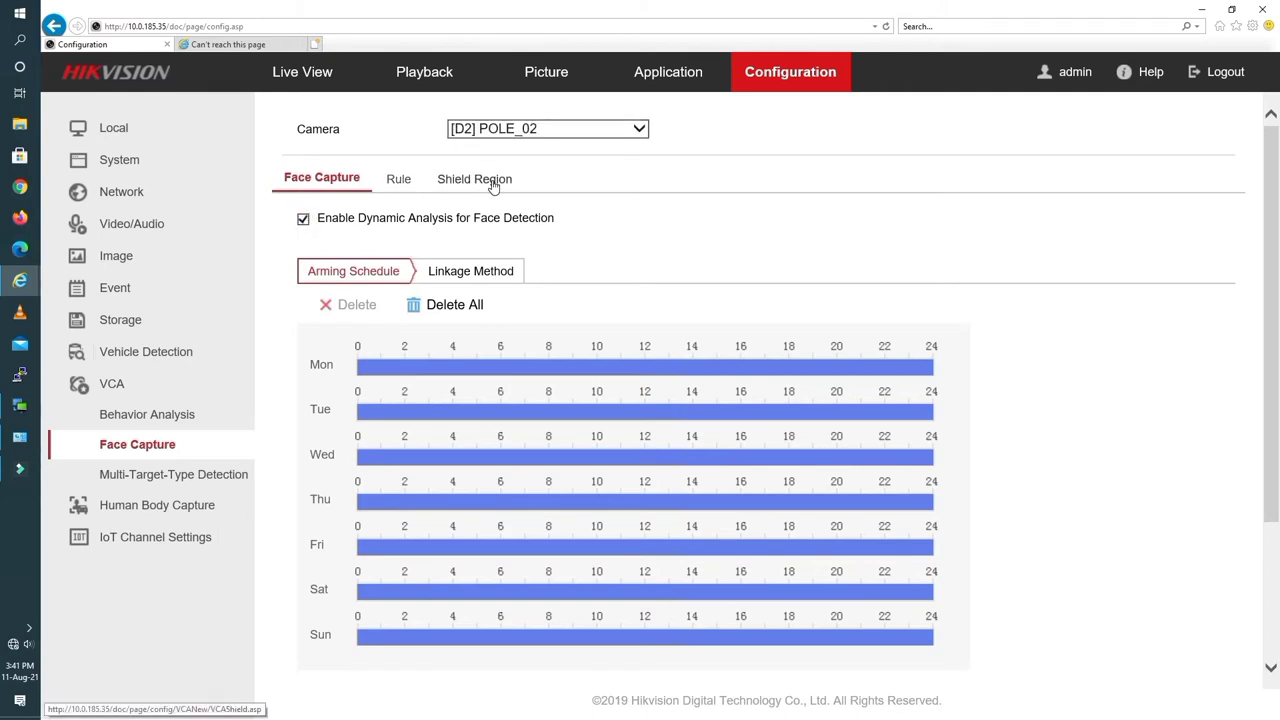
left_click(521, 137)
left_click(521, 146)
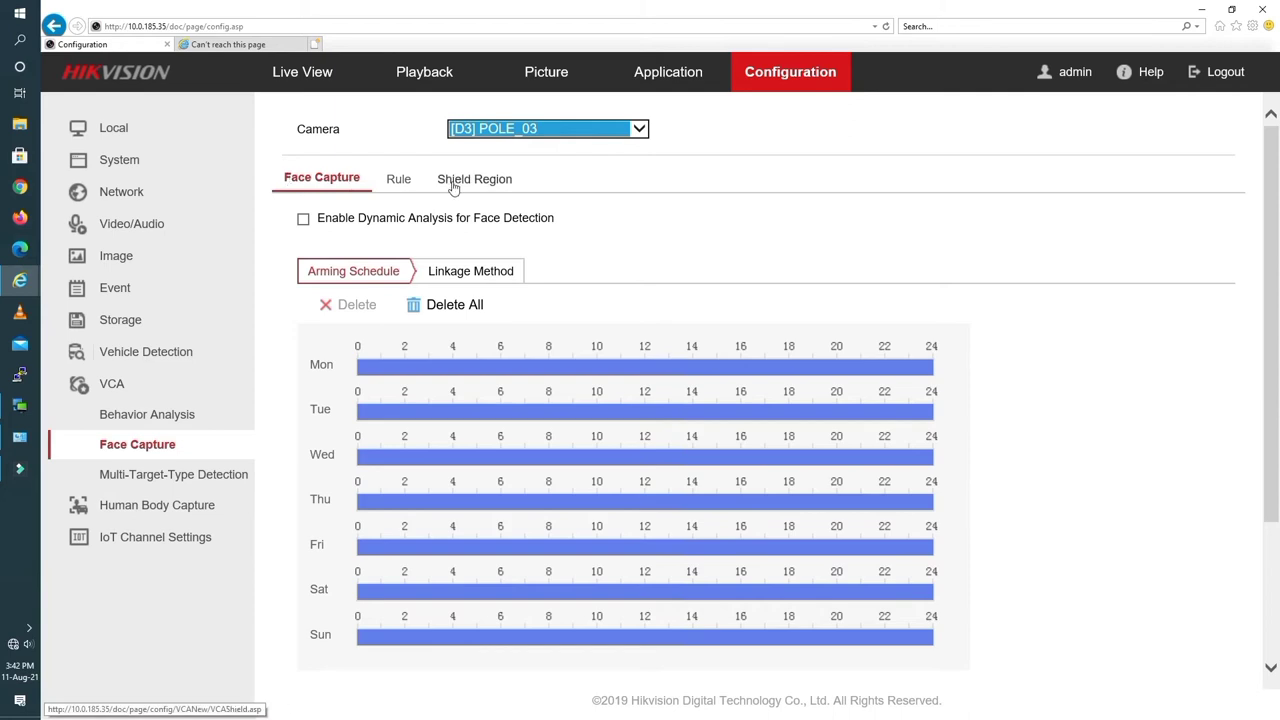
Enable Dynamic Analysis for Face Detection on POLE_03.
left_click(400, 185)
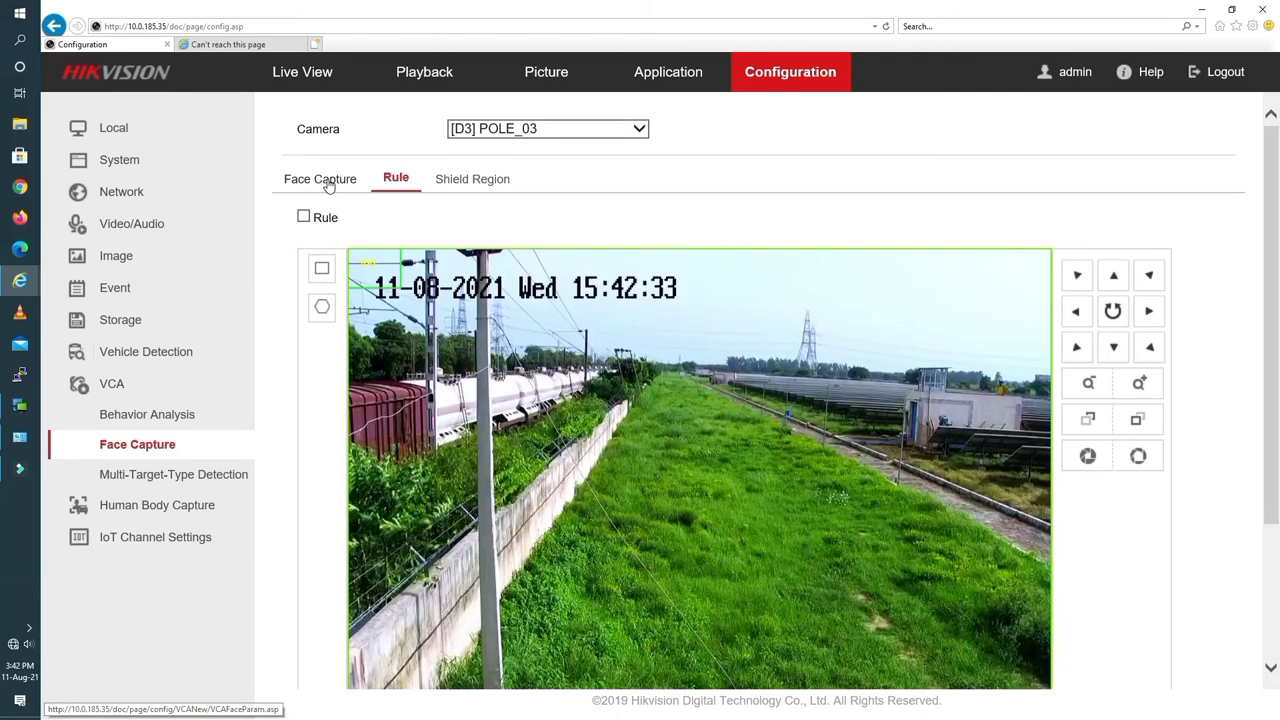
left_click(329, 185)
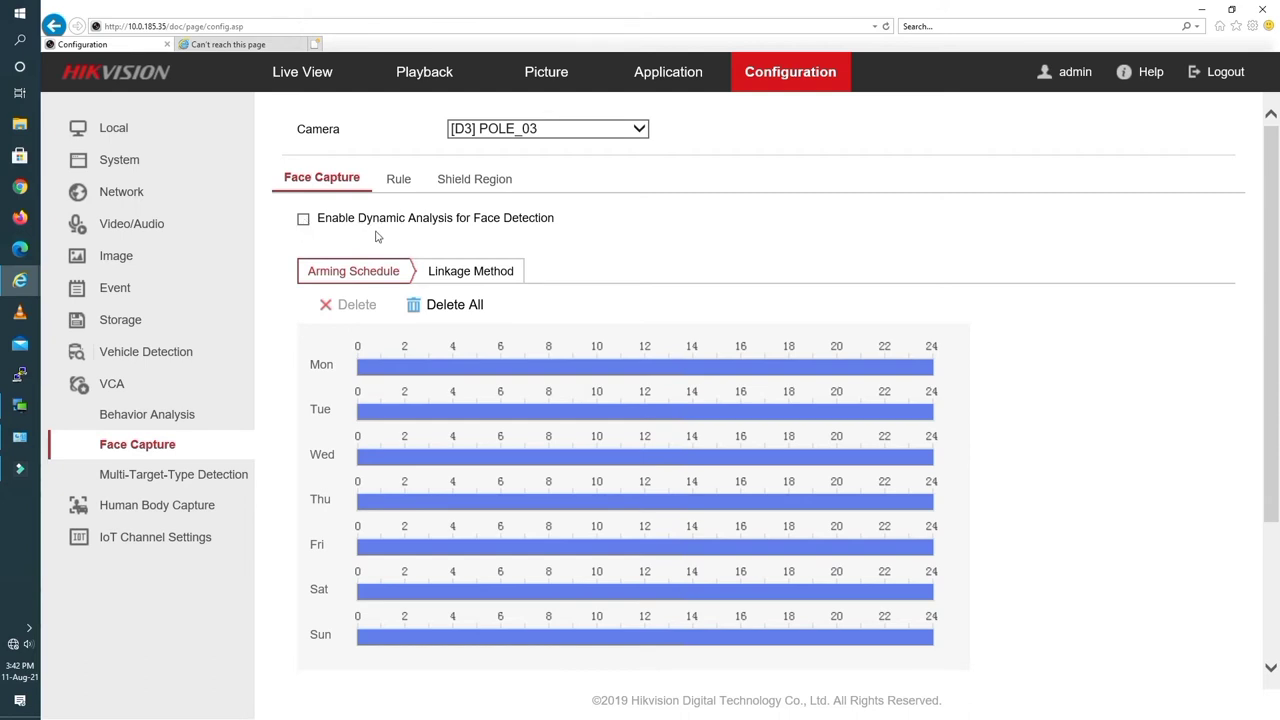
left_click(303, 220)
Enable the face capture rule and draw a detection rectangle over the field's right half.
left_click(400, 177)
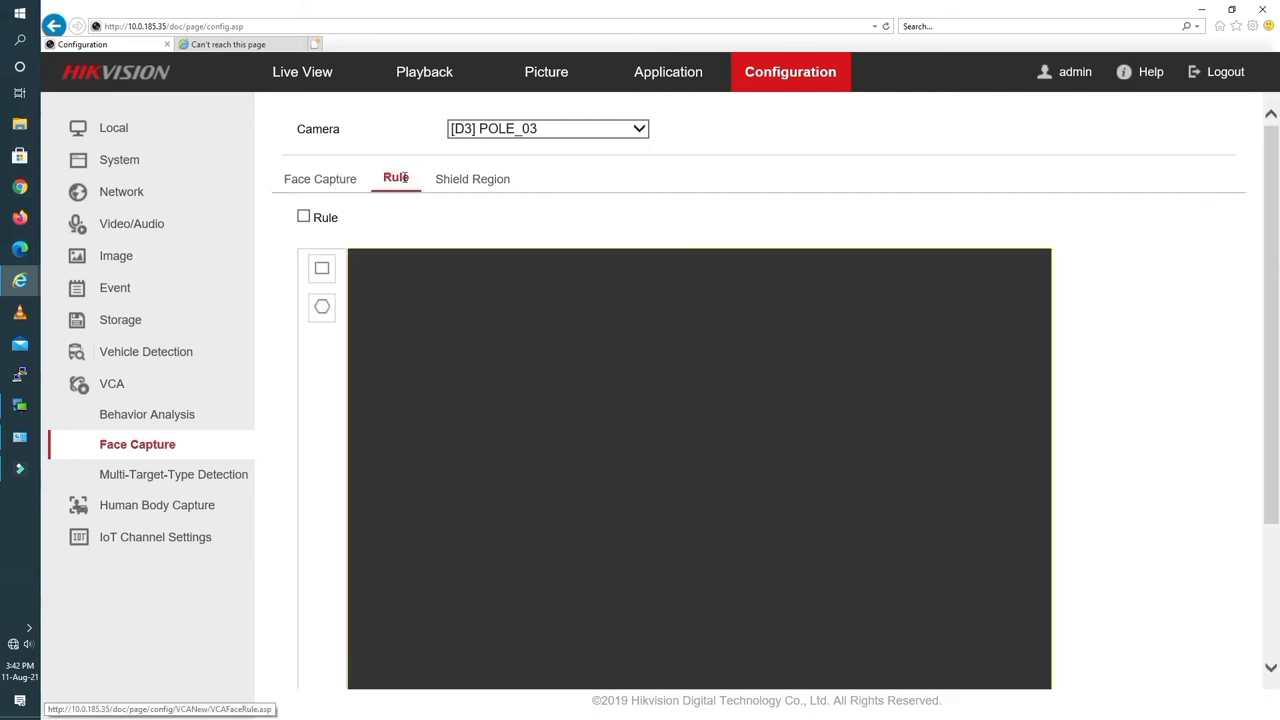
left_click(304, 219)
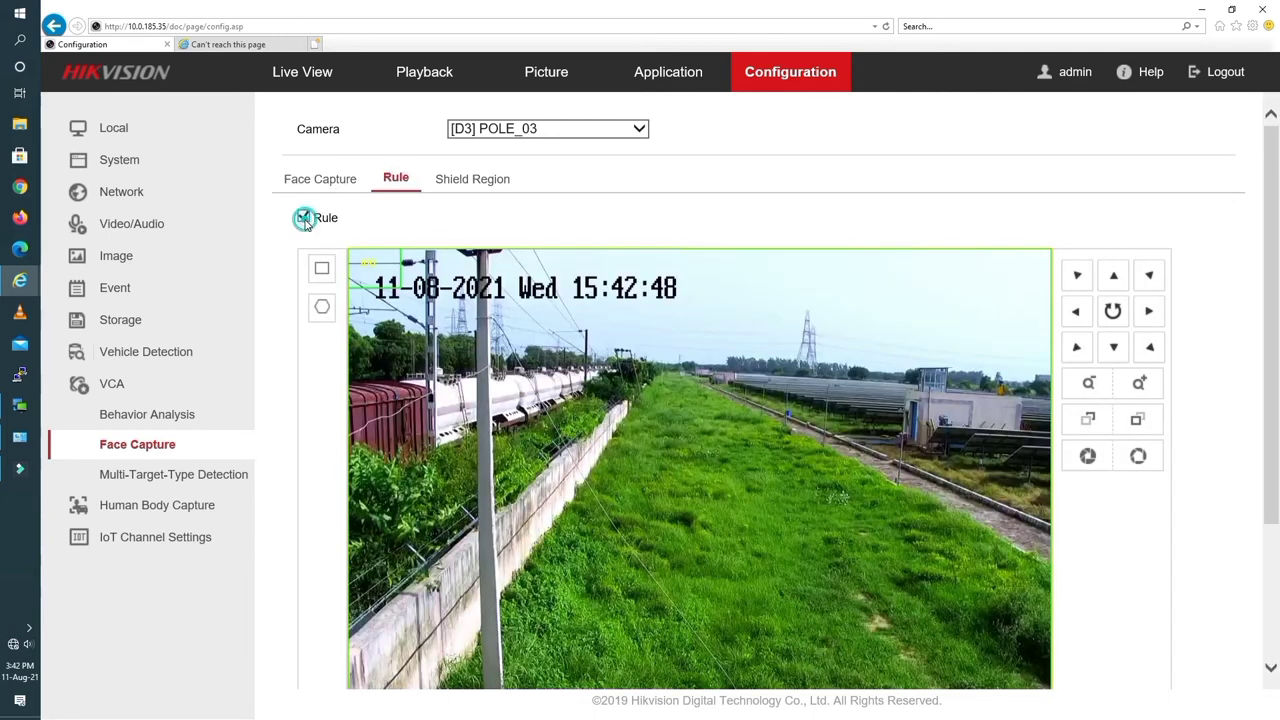
left_click(323, 270)
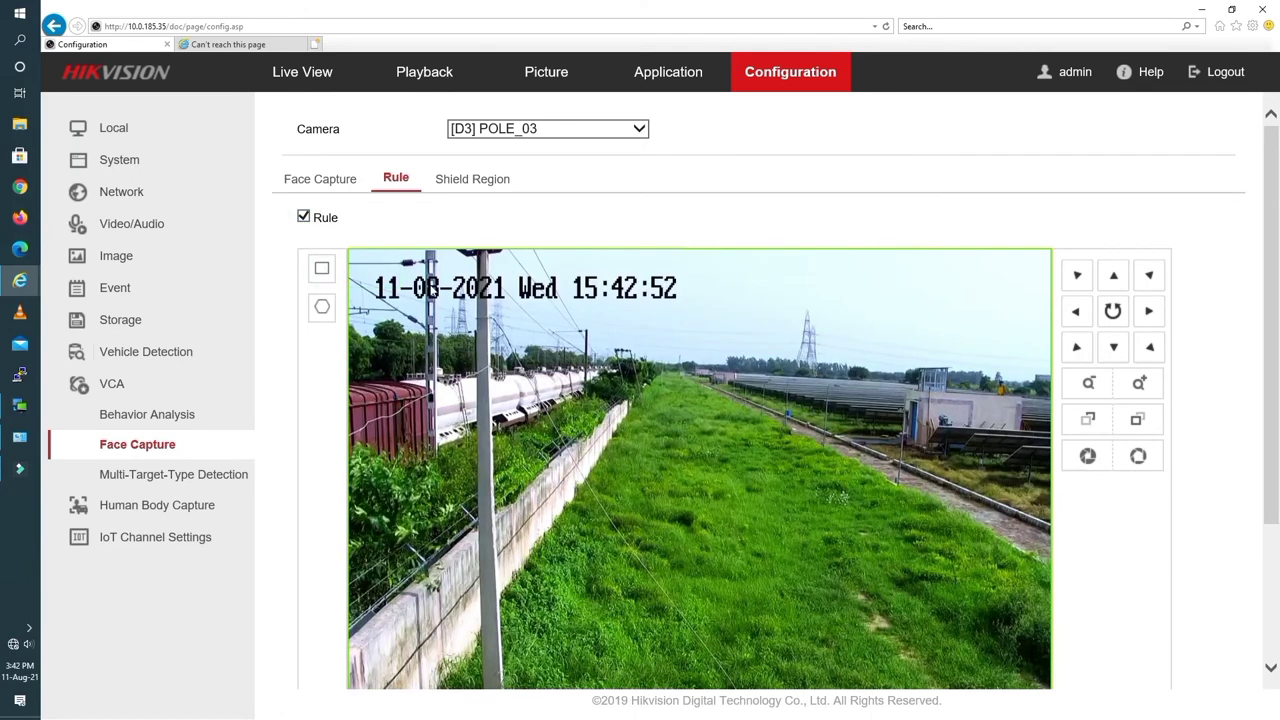
left_click_drag(678, 324, 1016, 690)
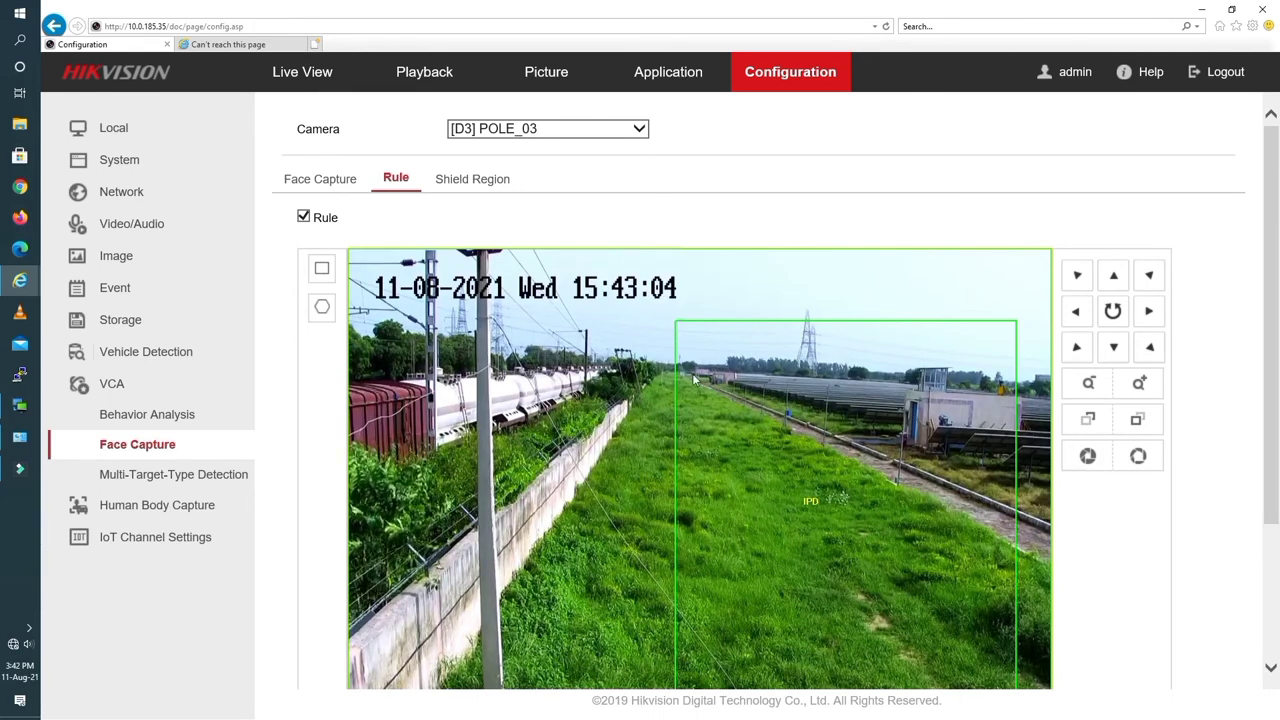
Start a shield region polygon on POLE_03's field, placing its first corners mid-field.
left_click(472, 183)
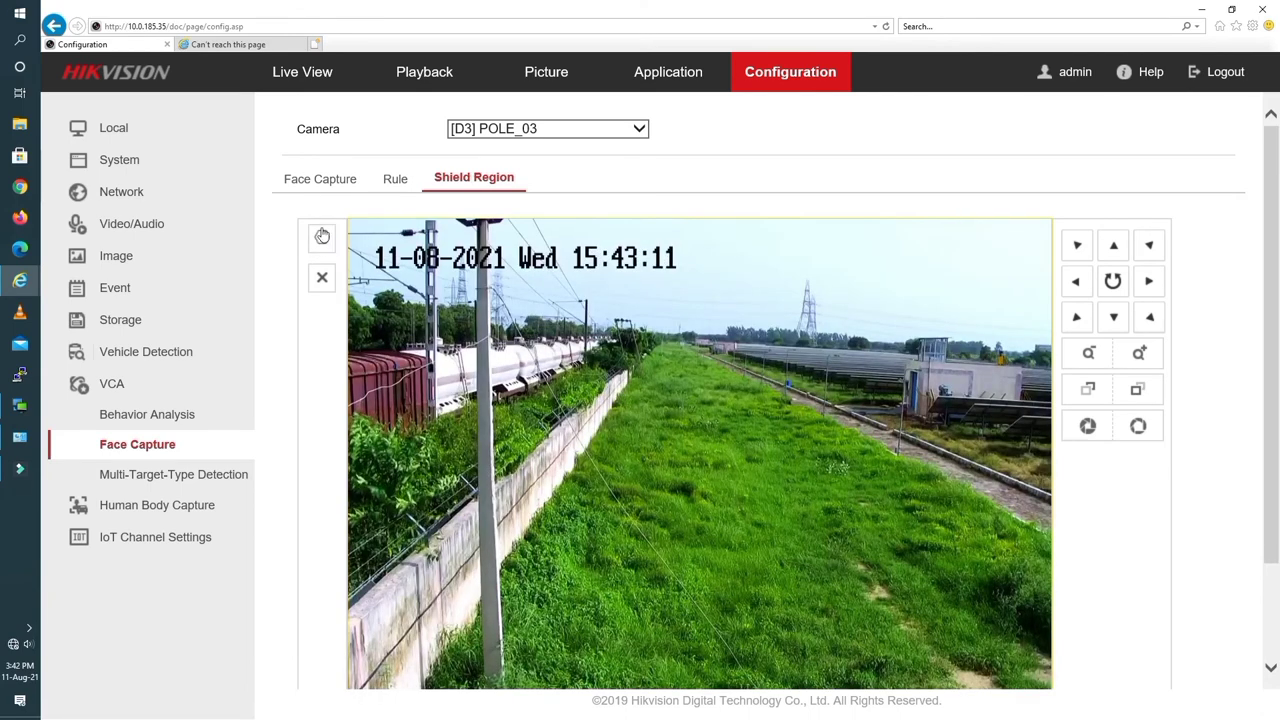
left_click(322, 237)
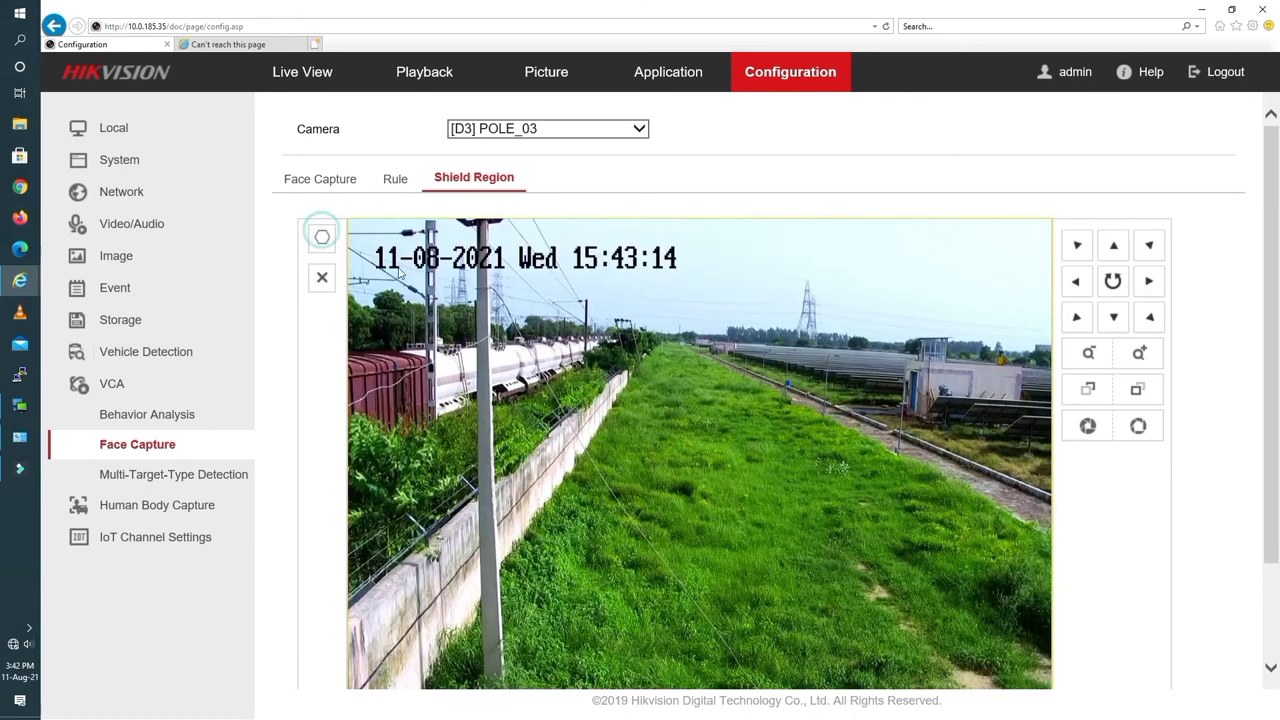
left_click(696, 344)
left_click(697, 418)
left_click(736, 520)
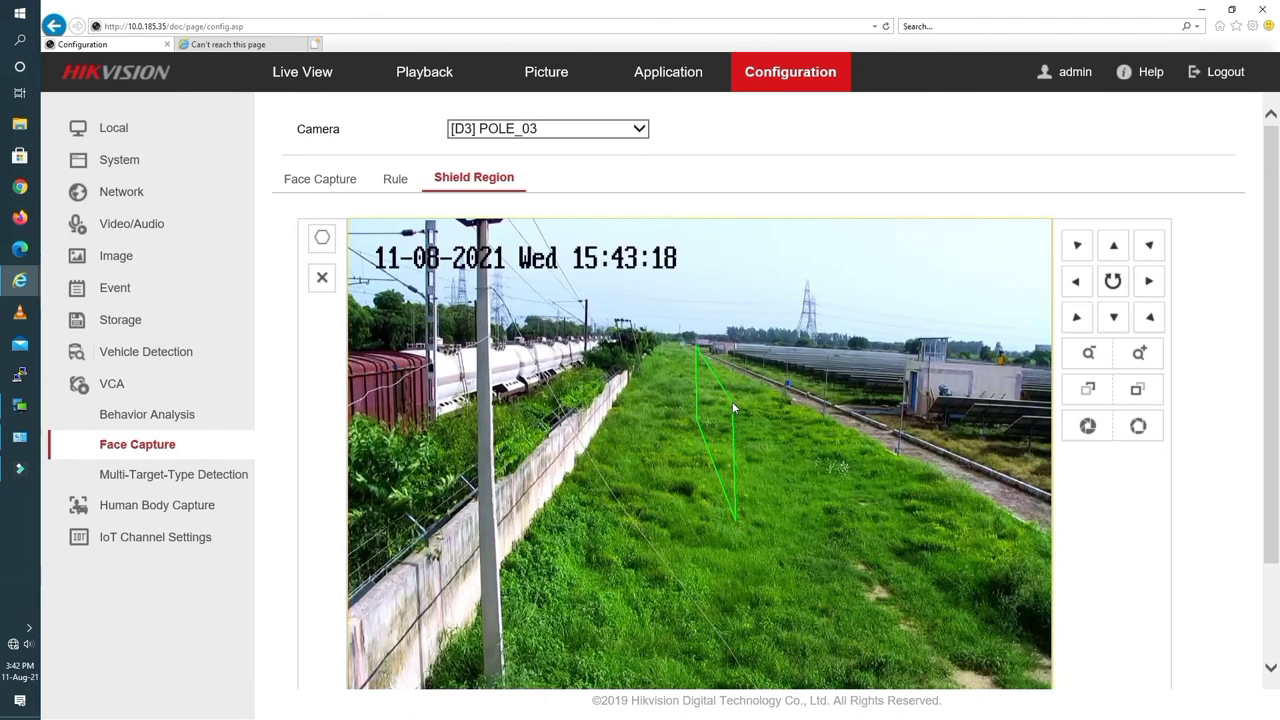
left_click(733, 403)
Finish the shield polygon up to the pylon and near the wall, then pan the camera right.
left_click(897, 409)
left_click(818, 312)
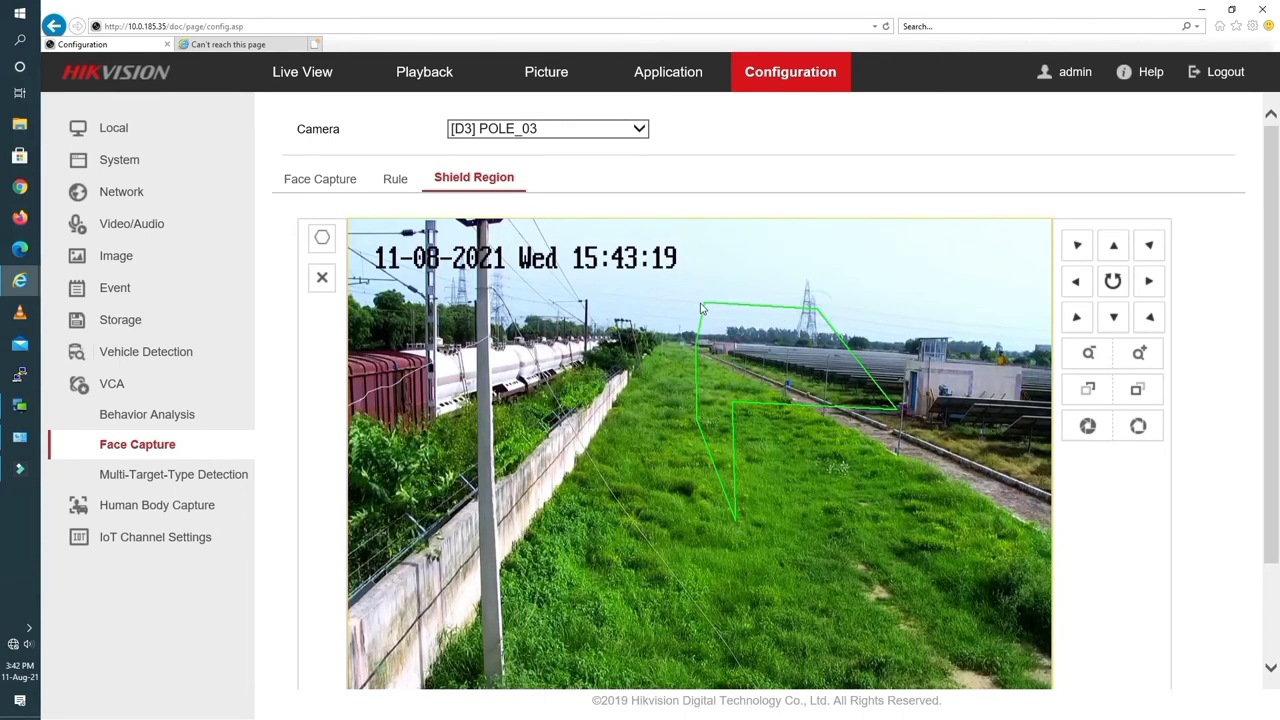
left_click(699, 301)
left_click(658, 353)
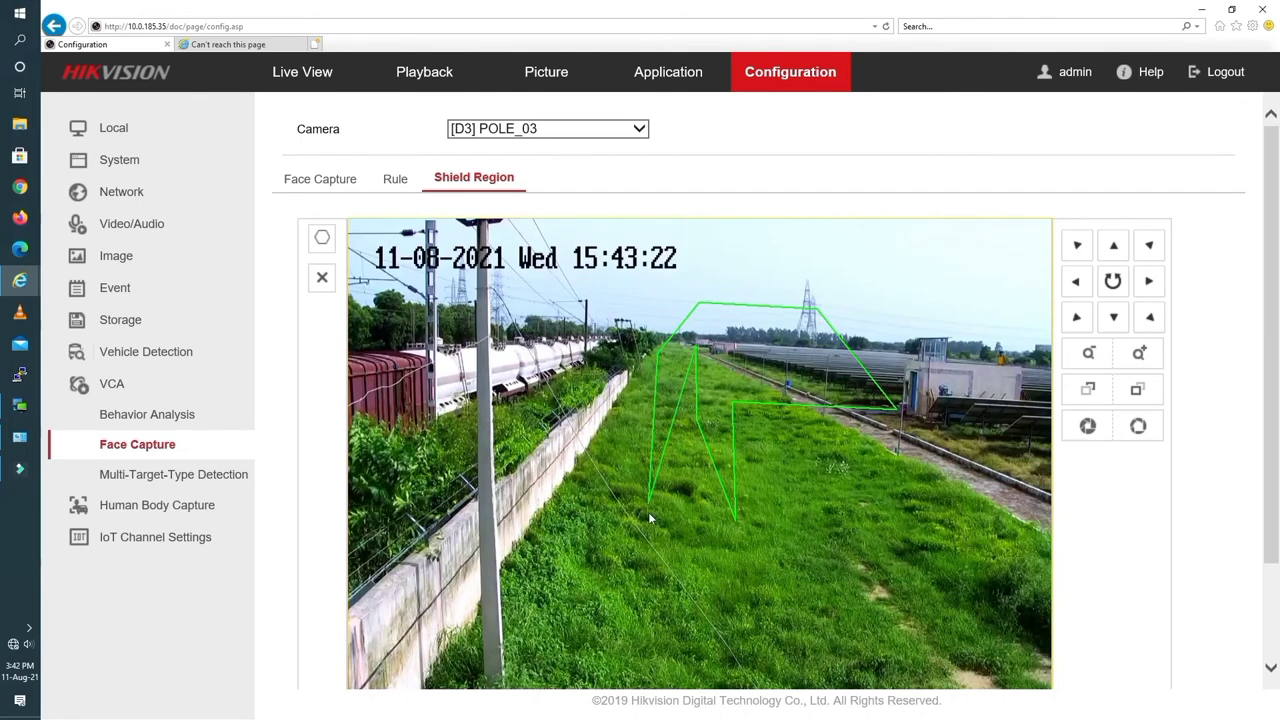
left_click(660, 523)
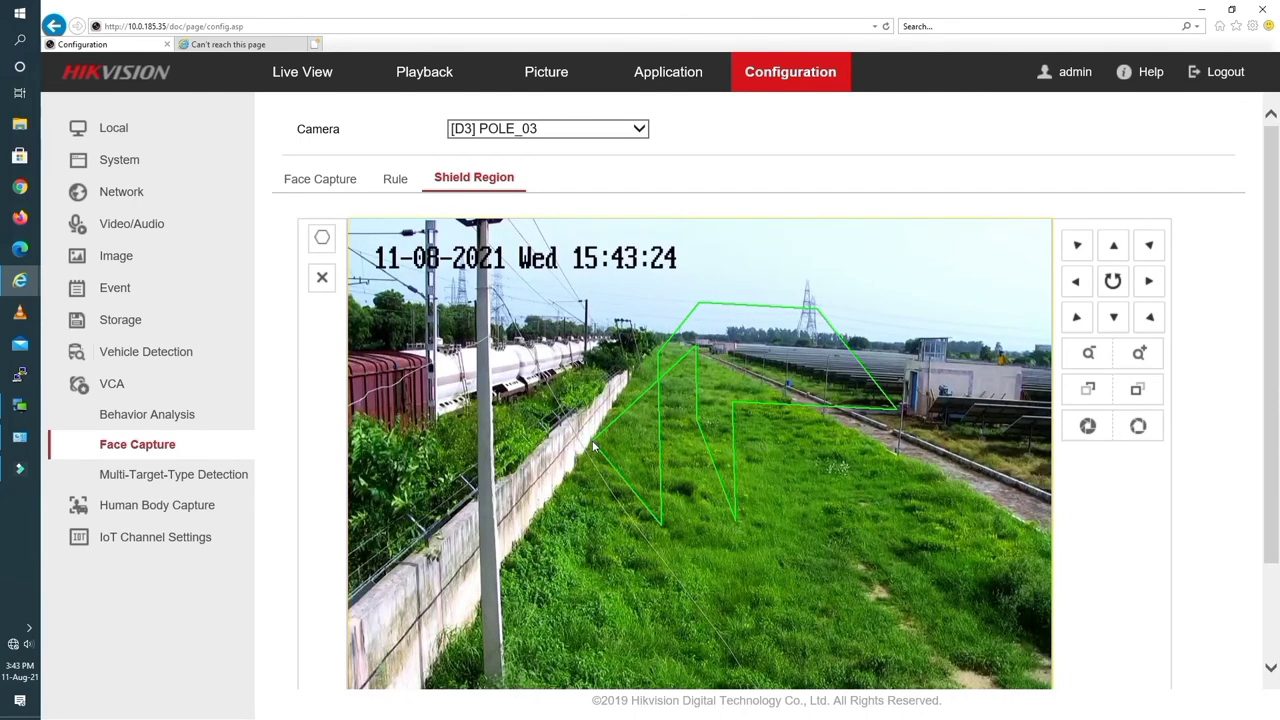
left_click(593, 439)
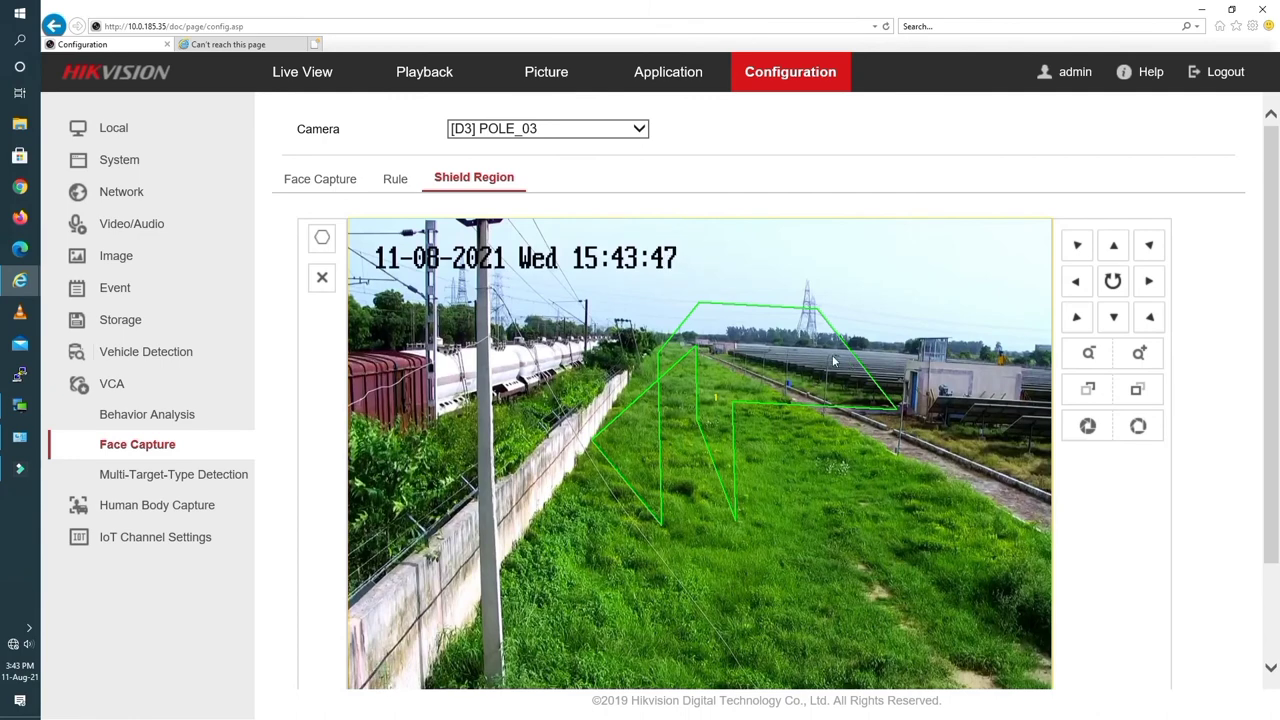
left_click(1150, 281)
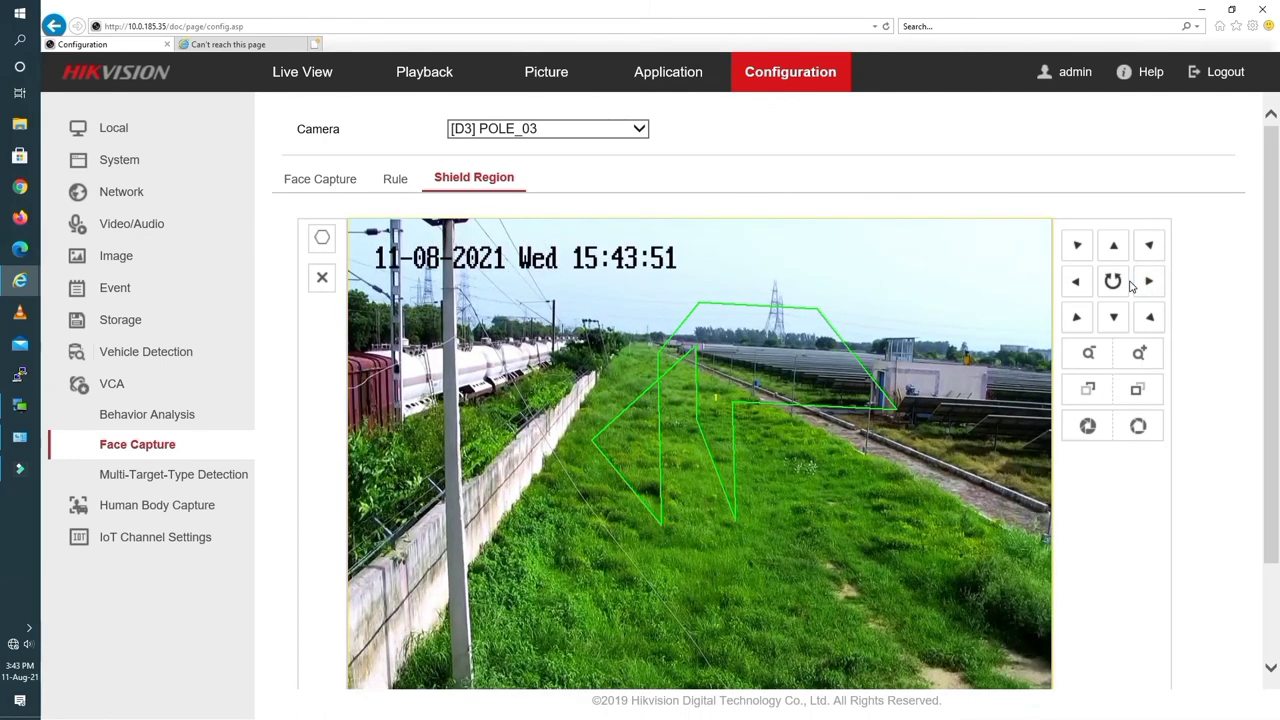